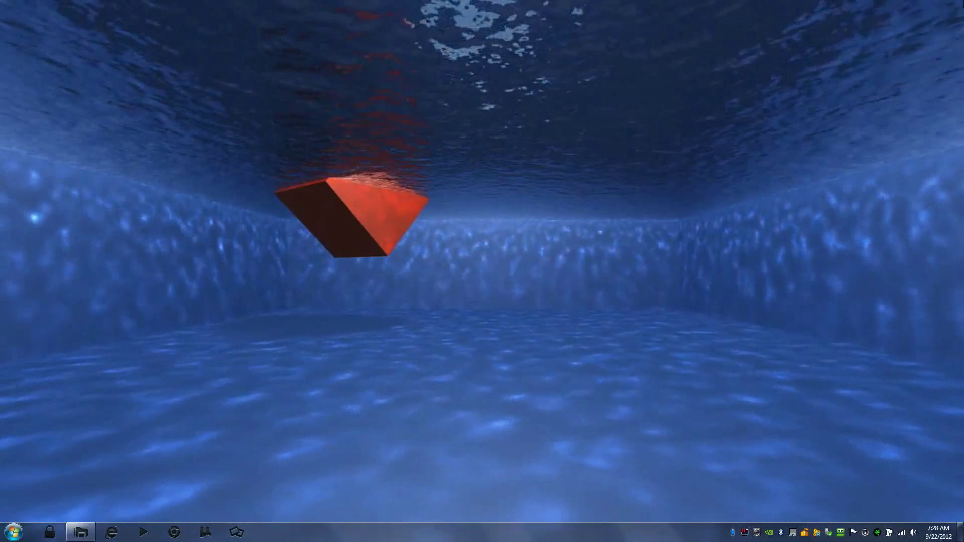
Step: From the HUD-Blue folder in Explorer, run HUD-Blue Skin Pack 1.0-X64 as administrator
click(80, 532)
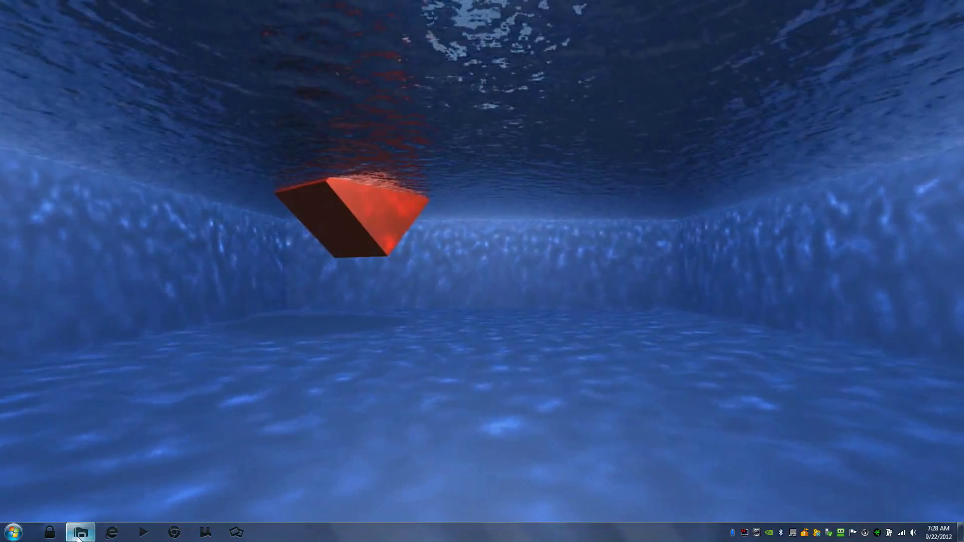
click(538, 198)
click(406, 214)
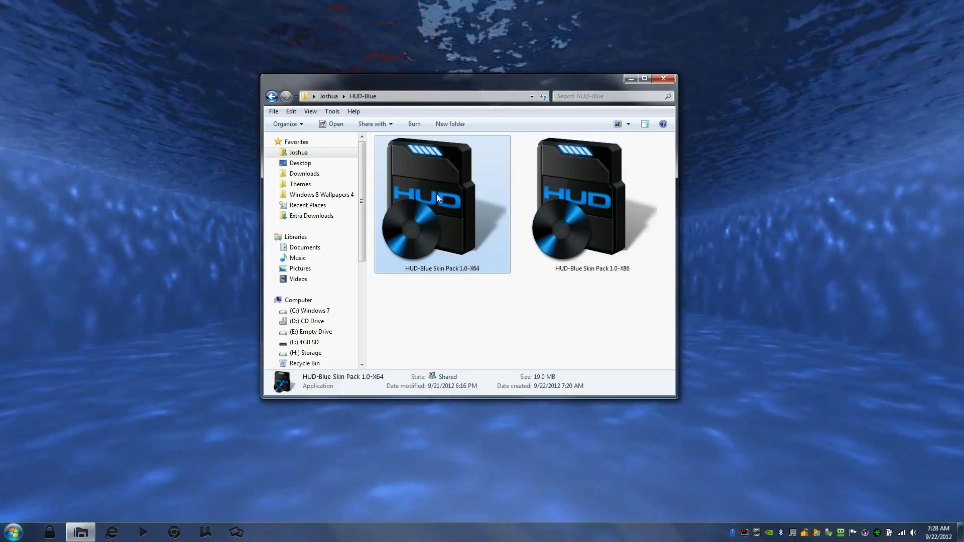
click(574, 200)
right_click(438, 245)
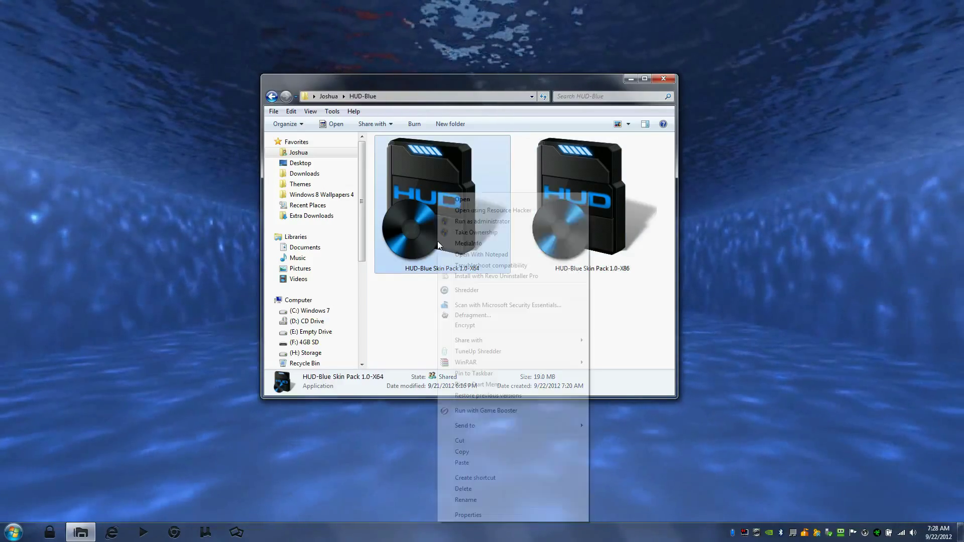
click(463, 222)
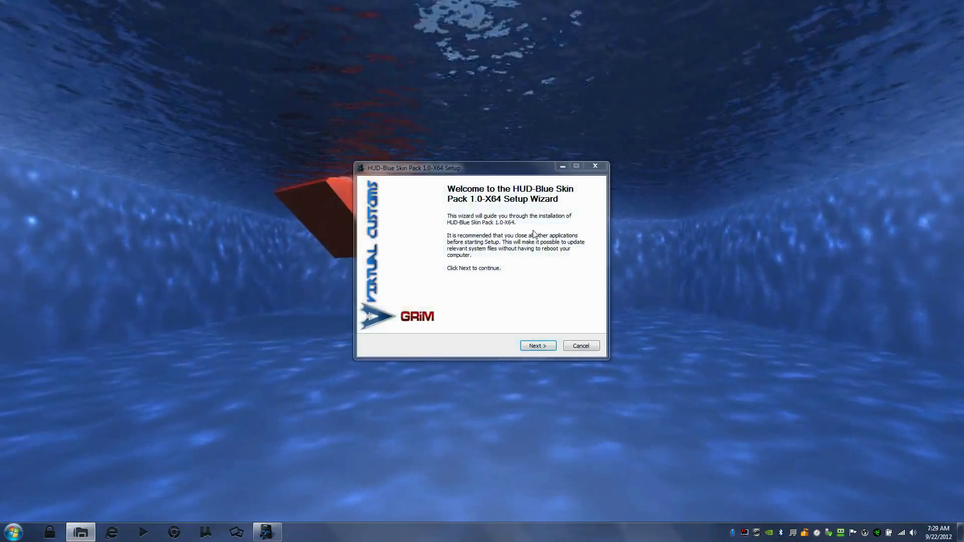
Step: Accept the license agreement and decline all three IncrediBar offers
click(530, 347)
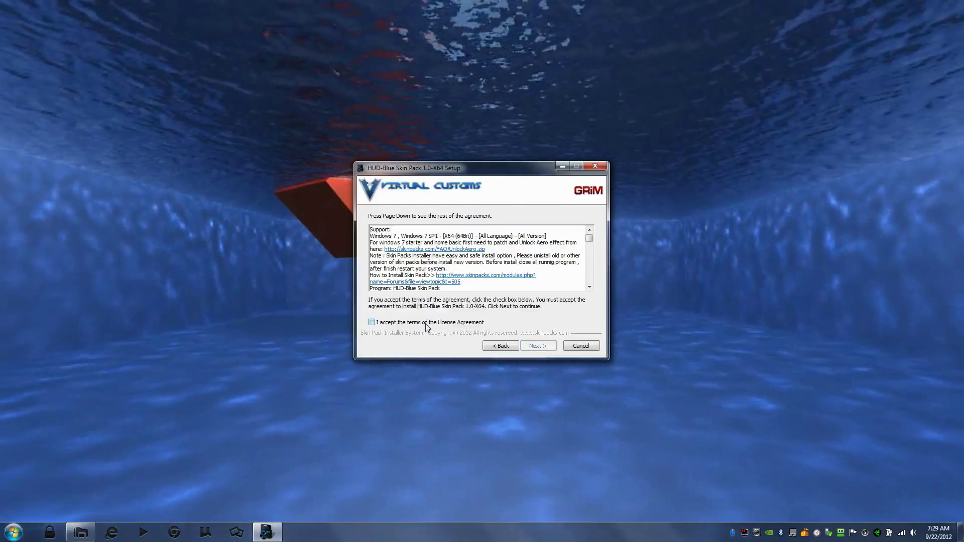
key(space)
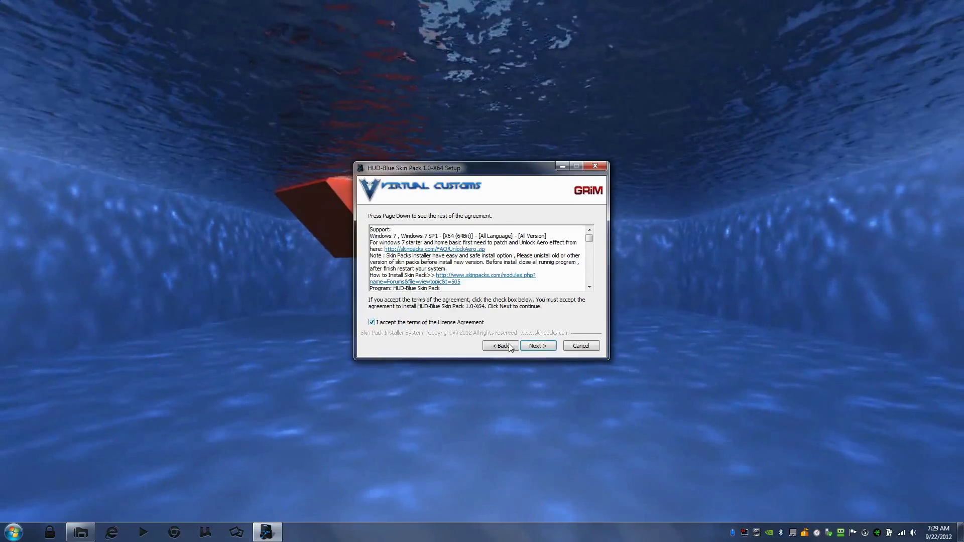
click(543, 348)
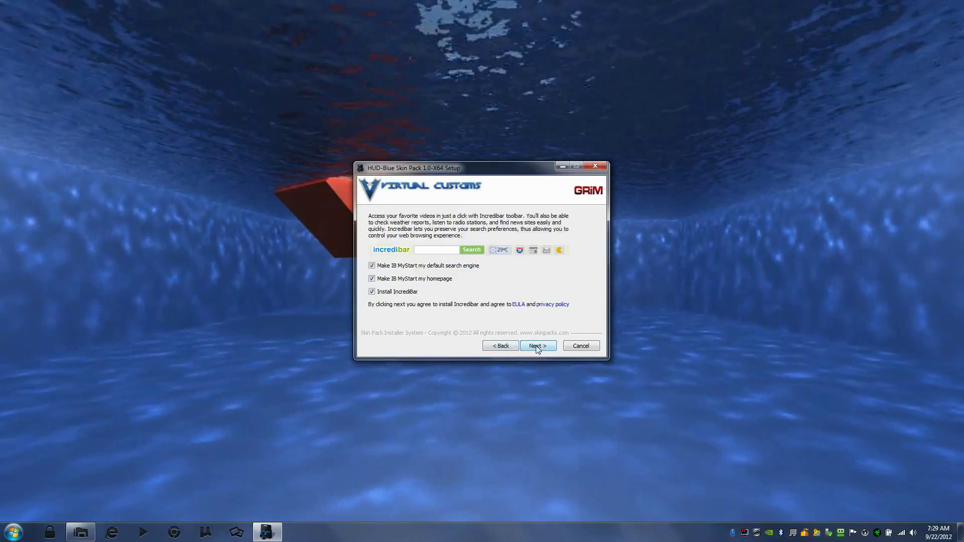
click(372, 291)
click(373, 279)
click(372, 266)
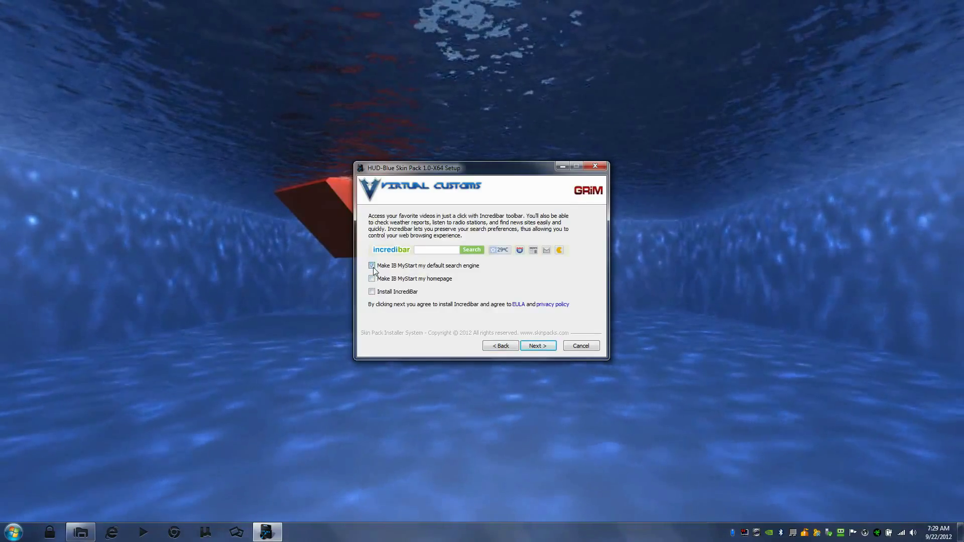
Step: Inspect the Extras components and start the install with every component checked
click(550, 350)
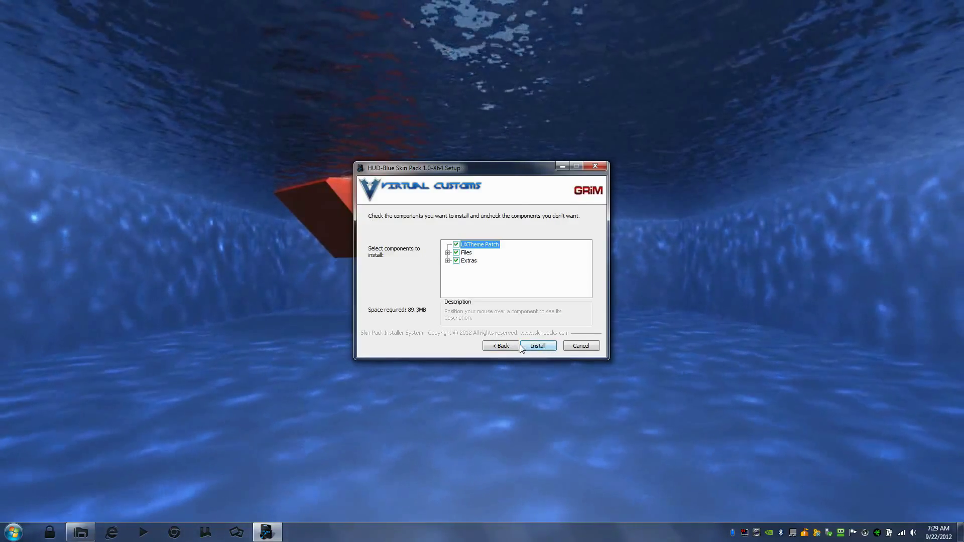
click(447, 260)
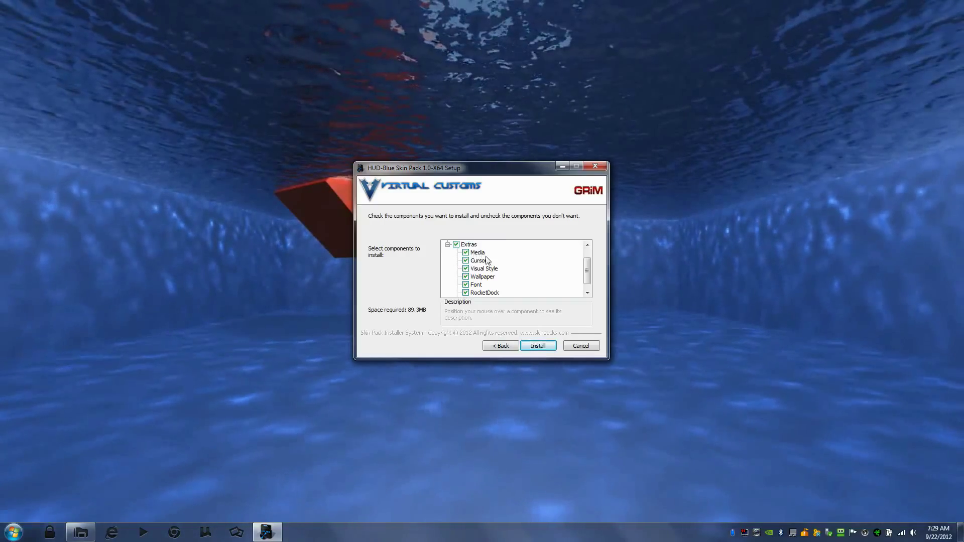
scroll(525, 280, down, 1)
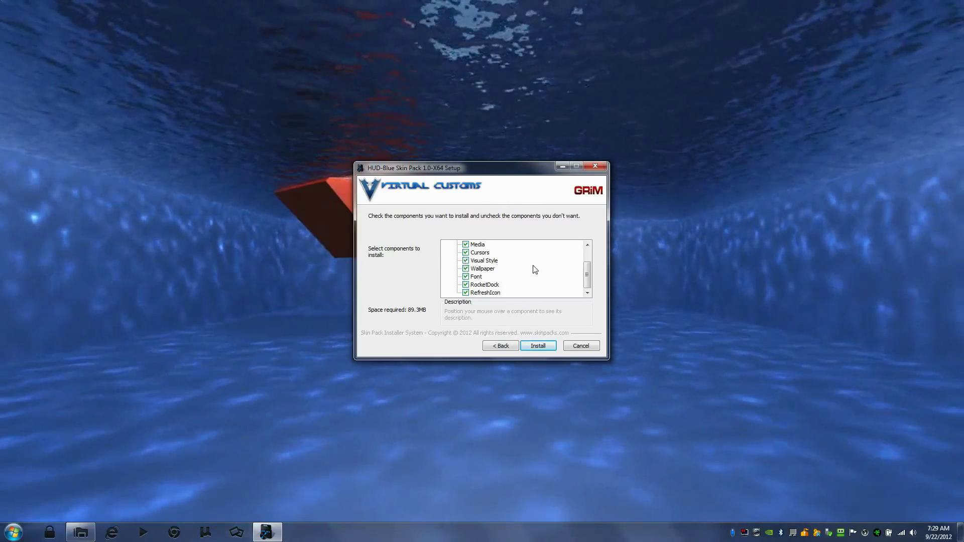
scroll(534, 269, up, 3)
click(447, 261)
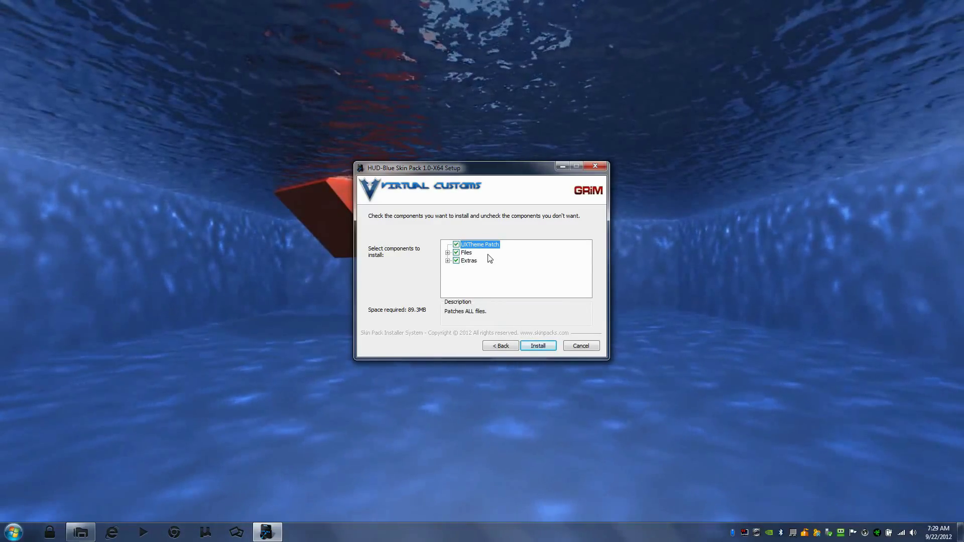
click(538, 346)
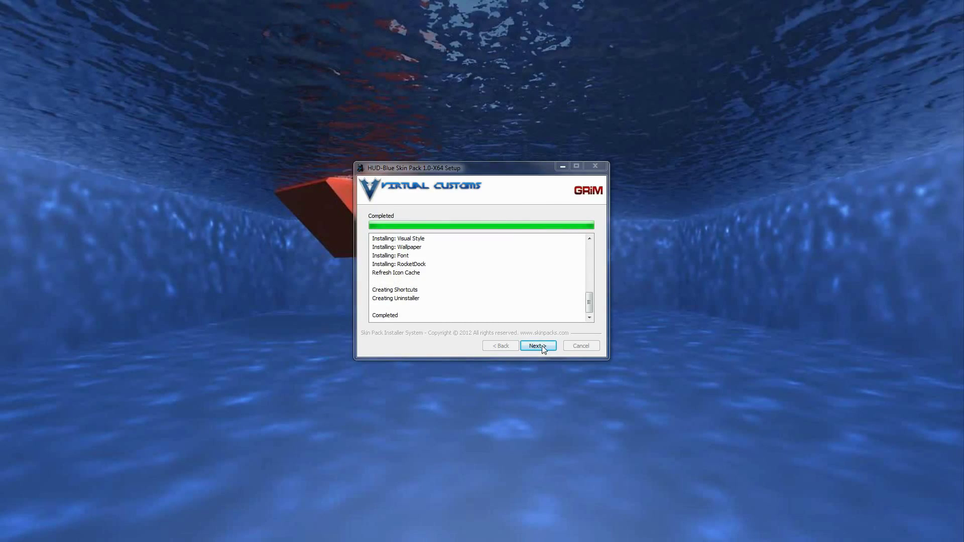
Step: Once installation reports Completed, advance to the final setup page
click(542, 346)
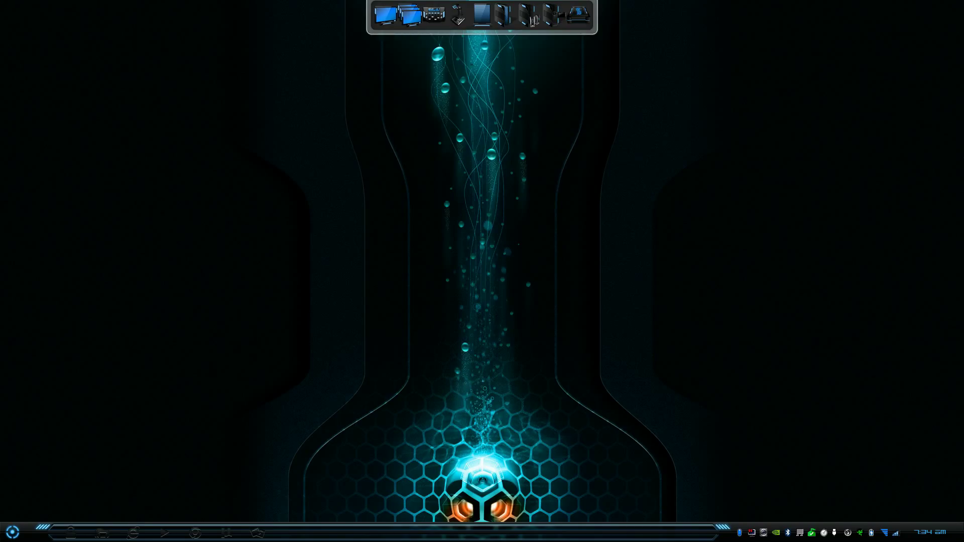
Step: Apply the HUD-Blue theme in Personalization and close the window
right_click(876, 138)
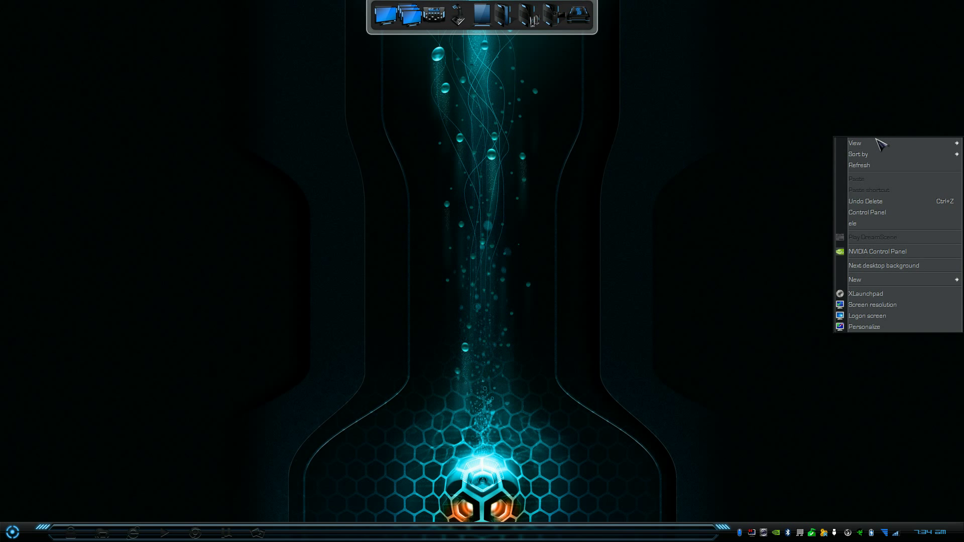
click(857, 327)
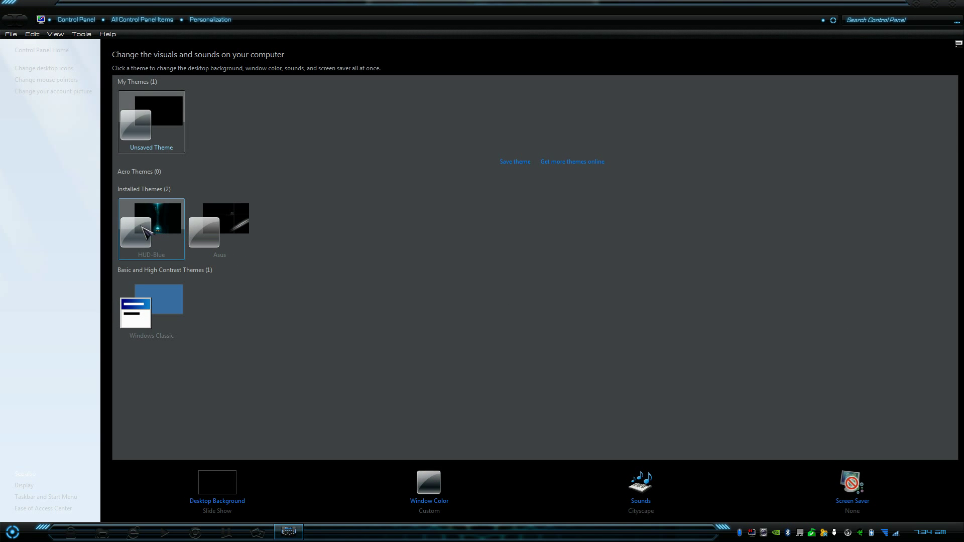
click(145, 233)
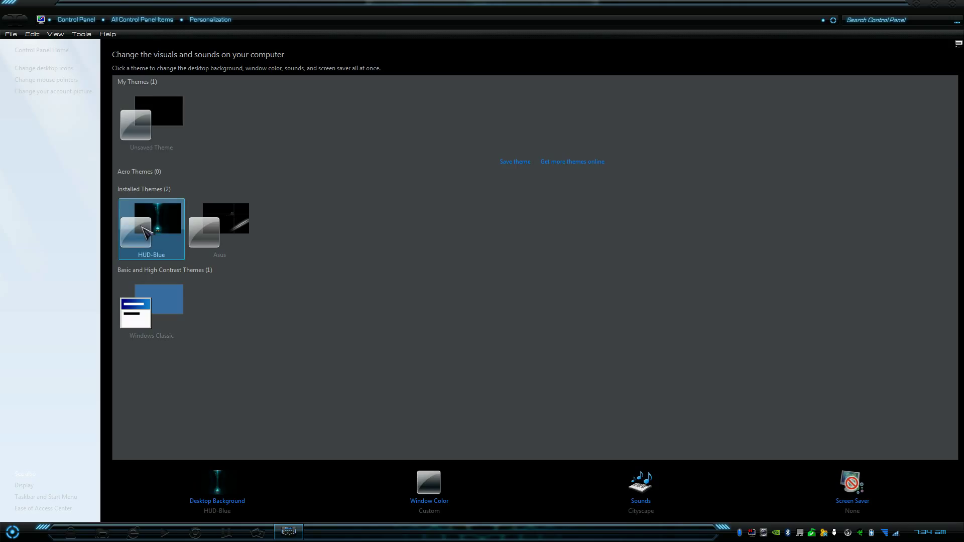
click(952, 4)
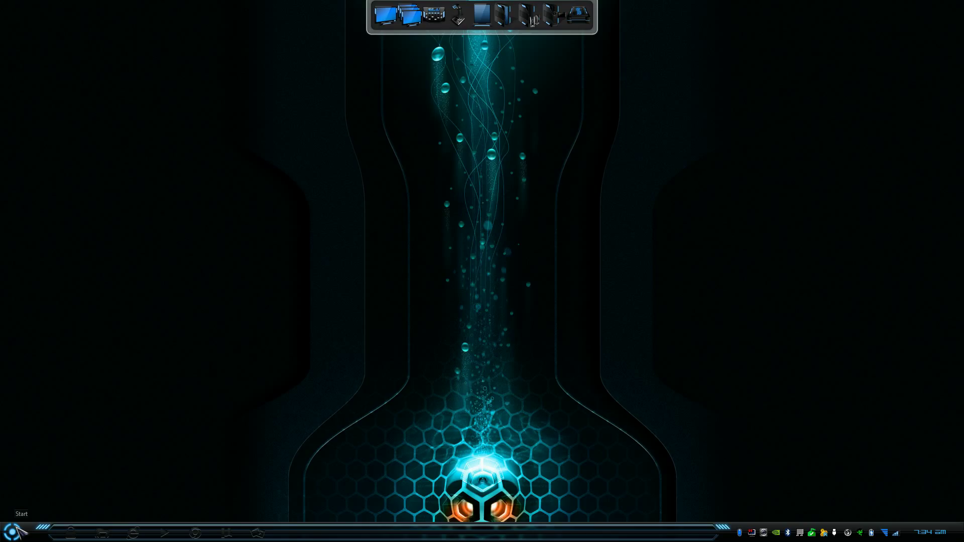
click(12, 532)
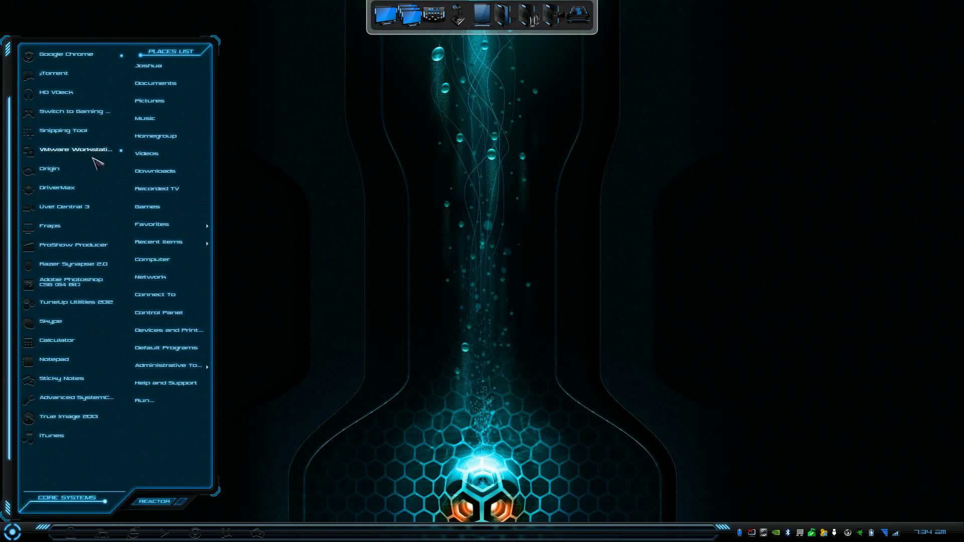
Step: Show All Programs, then open Computer from the Start menu maximized to full screen
click(49, 502)
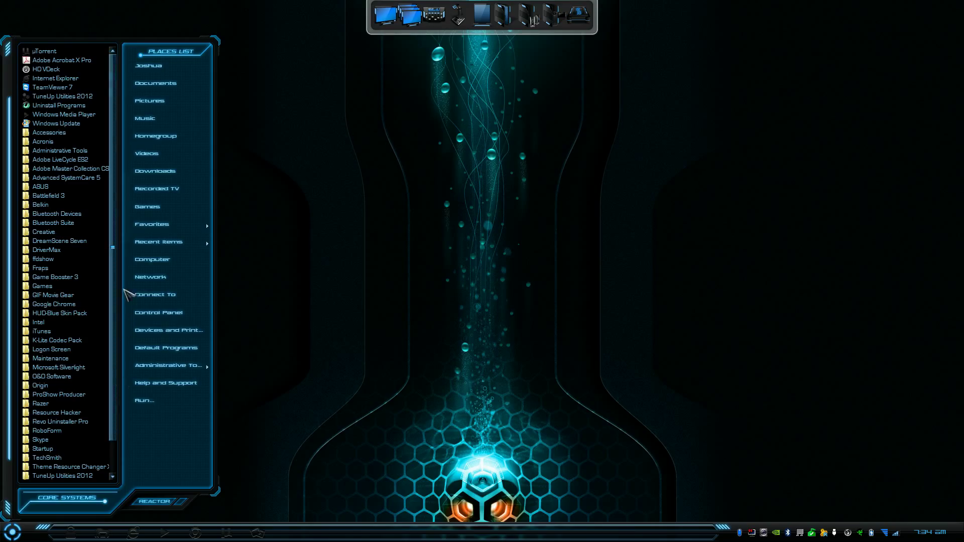
click(135, 266)
drag(371, 89, 369, 6)
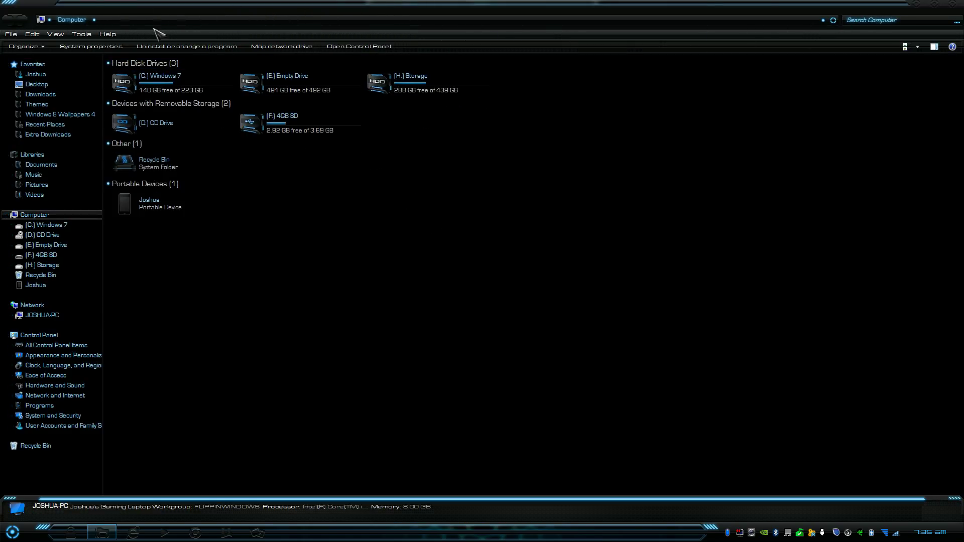
Step: Select the SD and CD drives, then browse the user folder, Desktop and Libraries
click(155, 80)
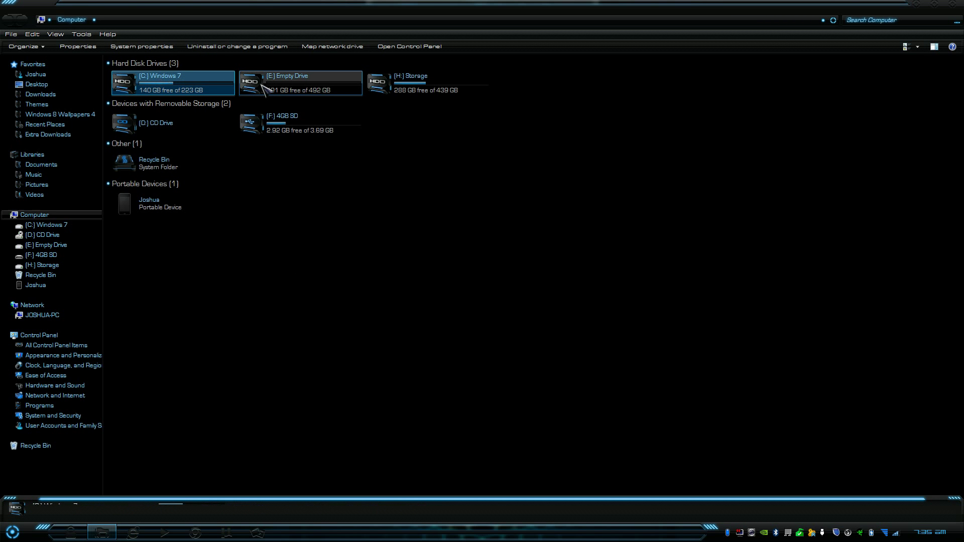
click(294, 123)
click(150, 121)
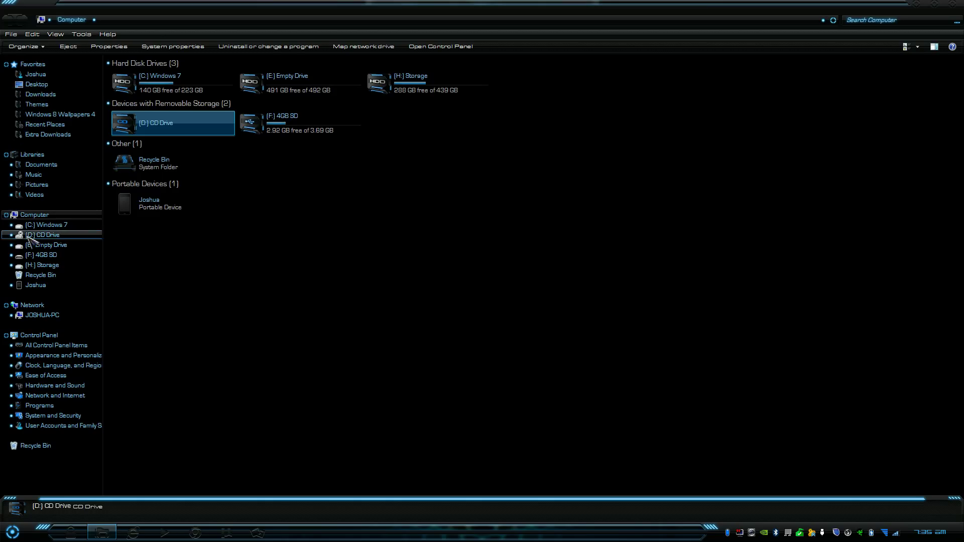
click(36, 75)
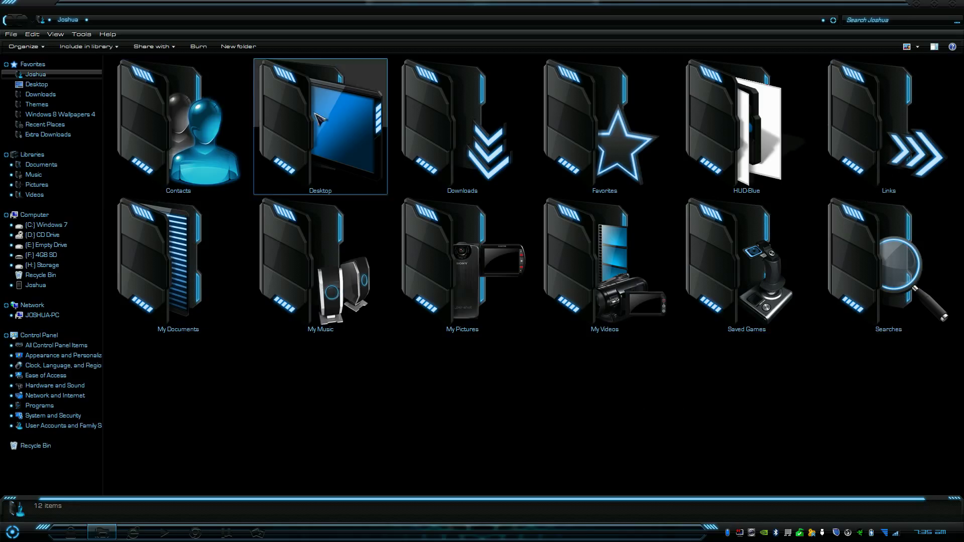
click(50, 85)
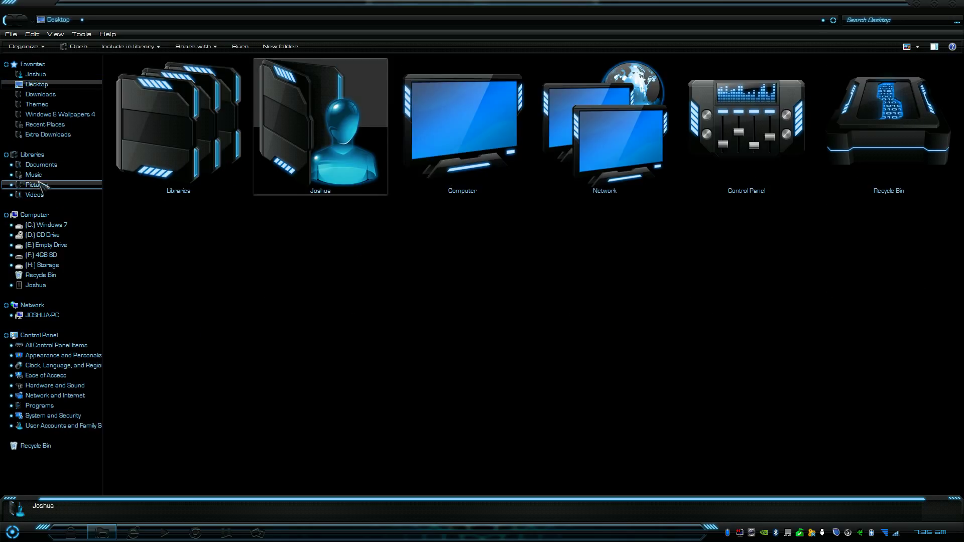
click(27, 155)
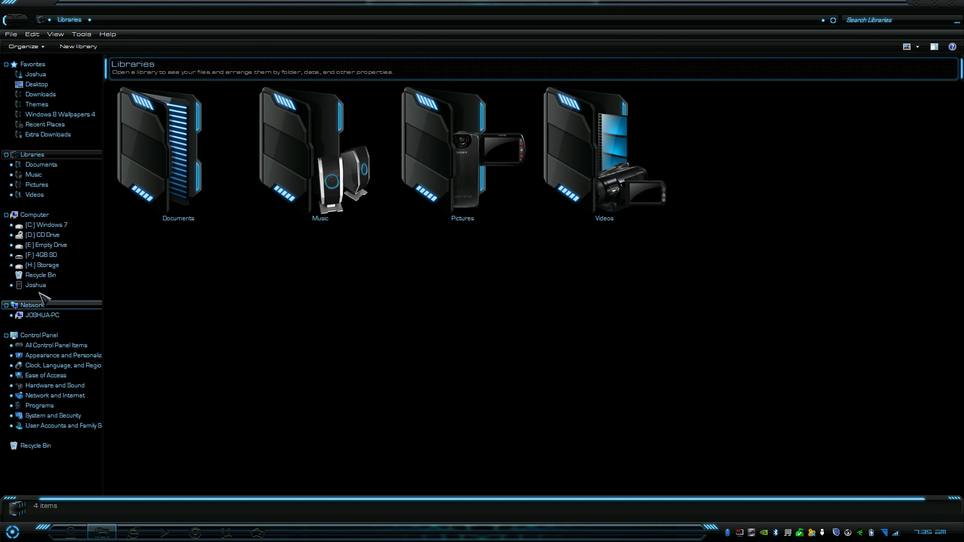
click(50, 336)
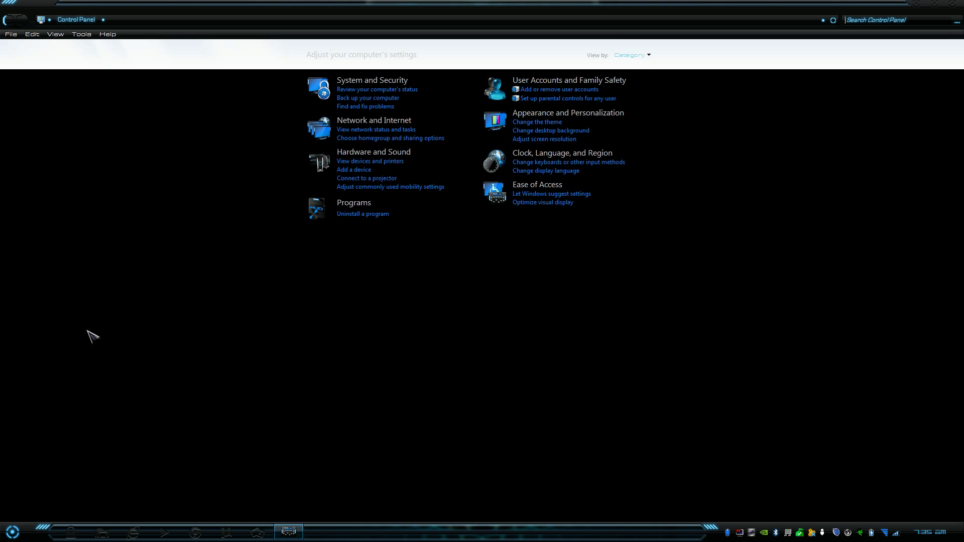
Step: Switch Control Panel's View by setting to Large icons
click(619, 58)
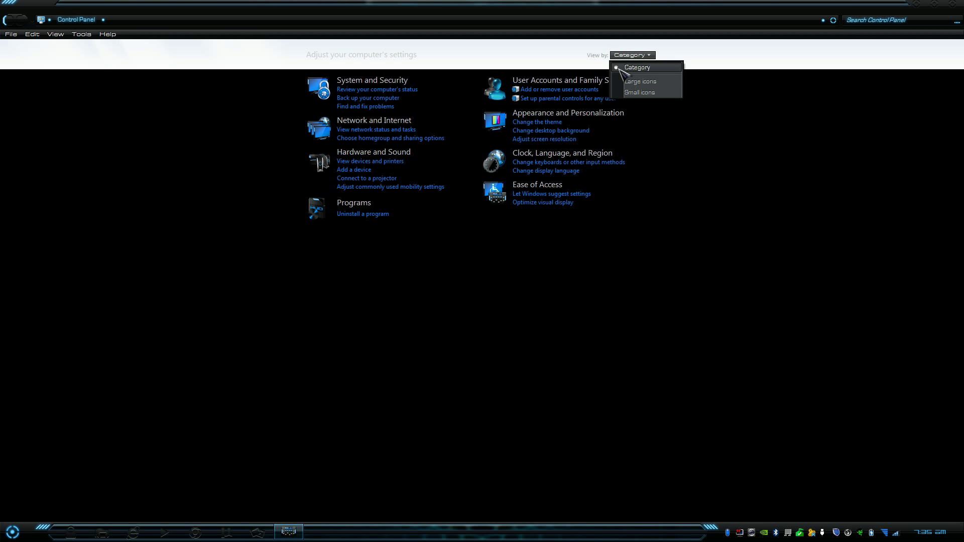
click(634, 81)
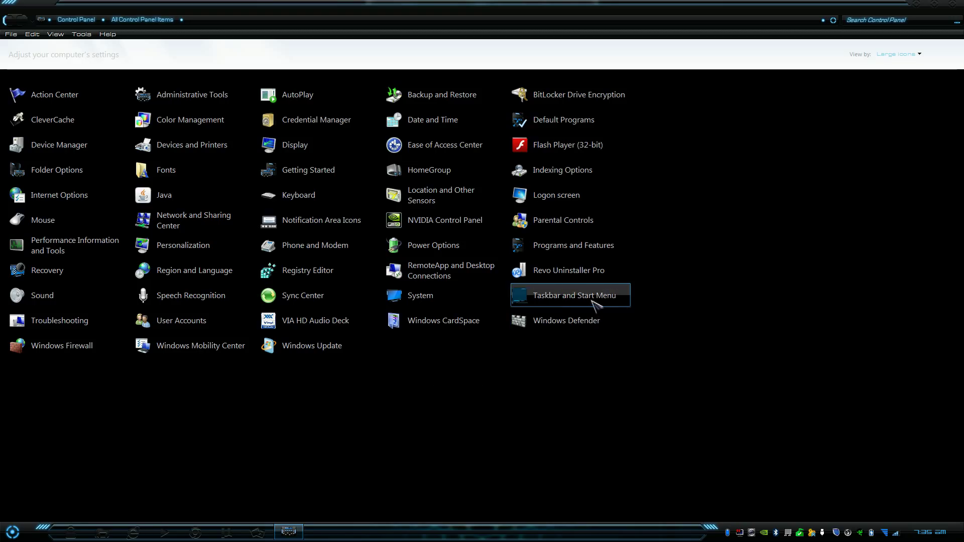
Step: Close Control Panel, show the taskbar calendar and clock, then open the taskbar's context menu
click(953, 3)
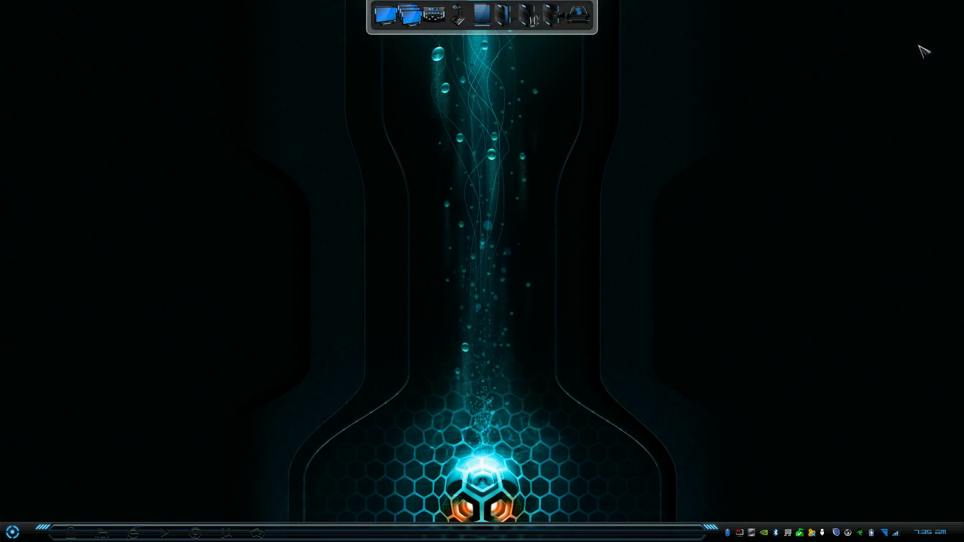
click(922, 532)
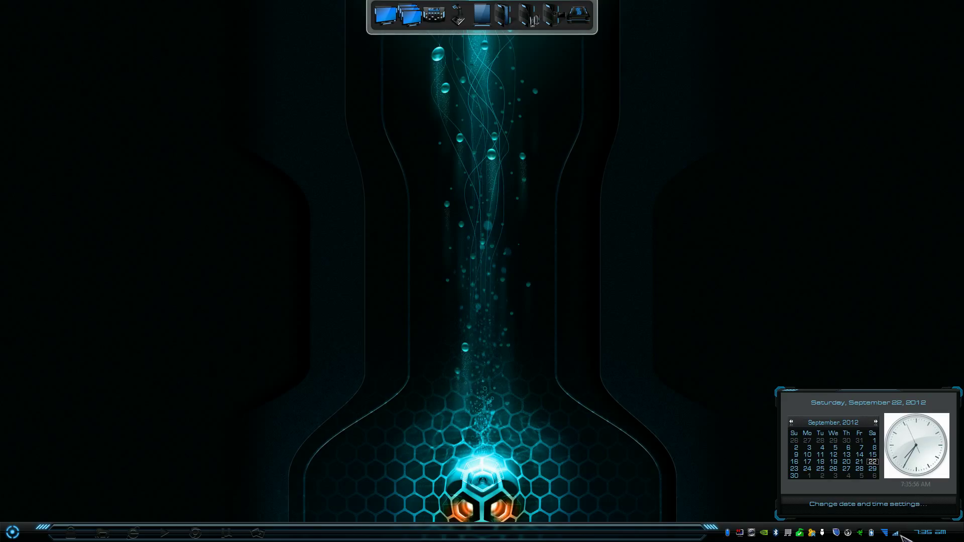
right_click(637, 537)
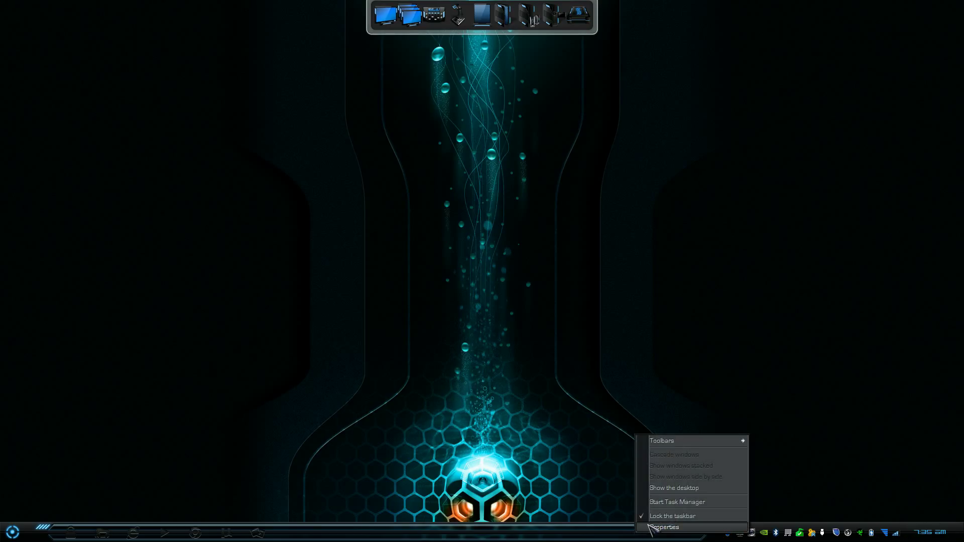
click(662, 503)
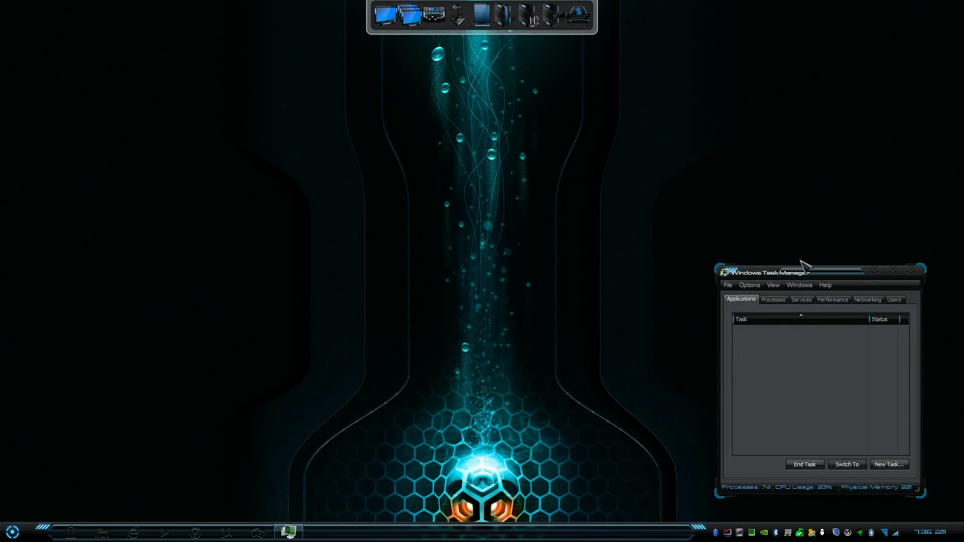
drag(802, 275, 196, 27)
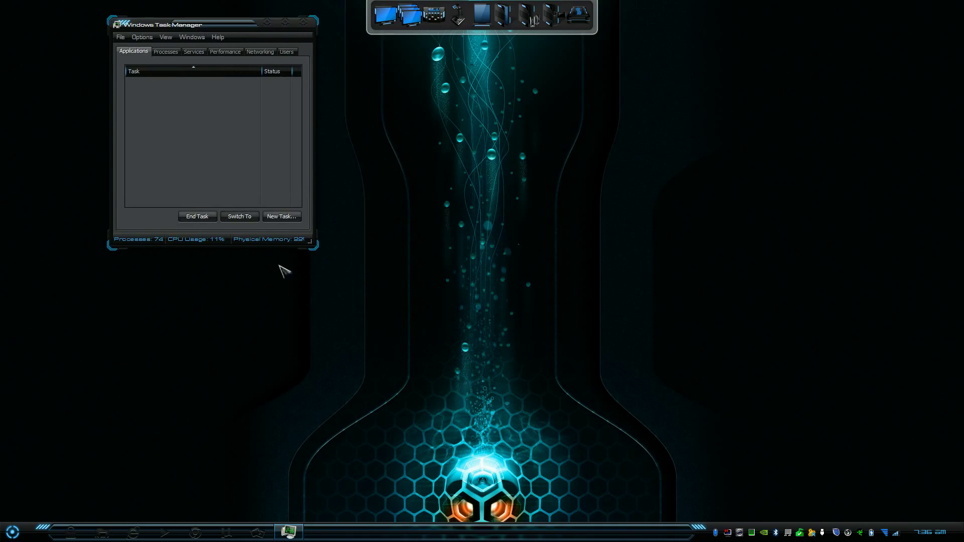
drag(307, 242, 493, 420)
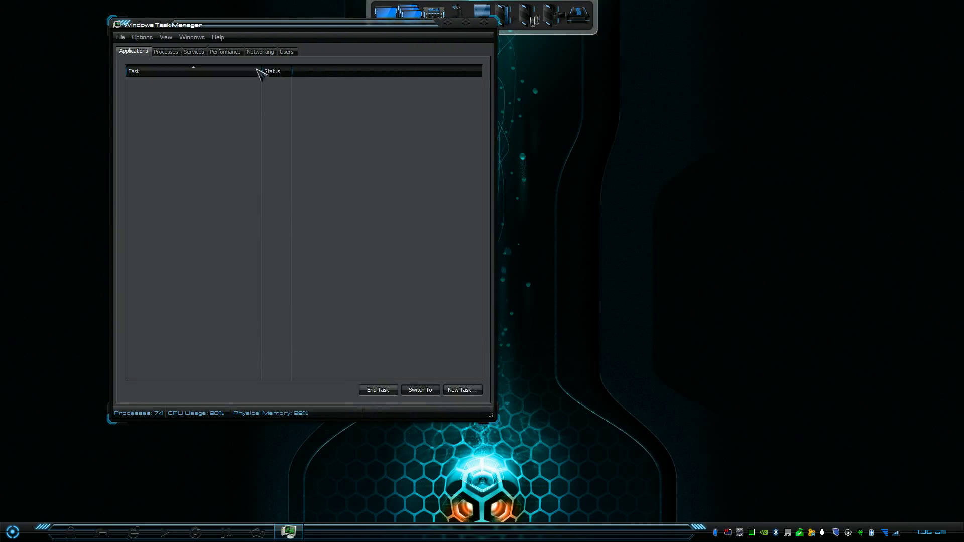
click(236, 52)
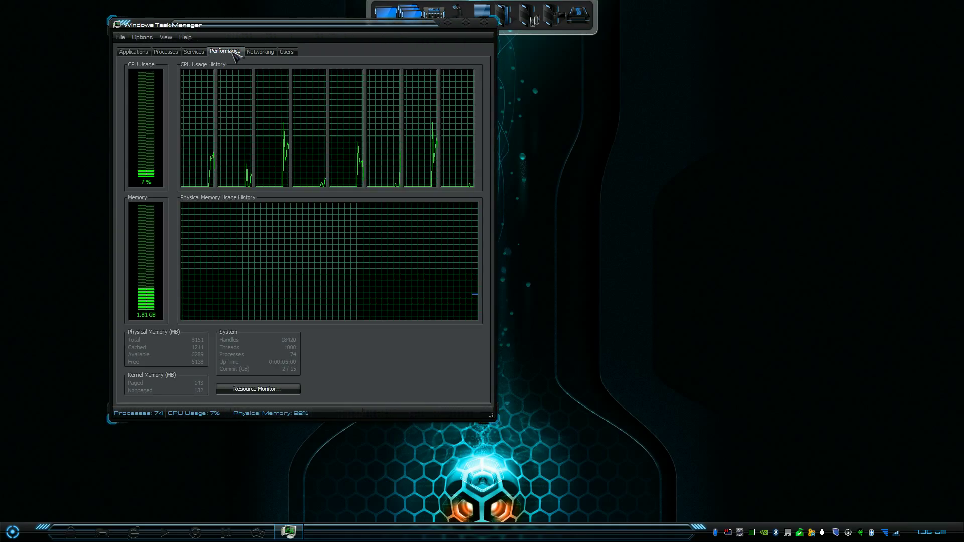
click(260, 52)
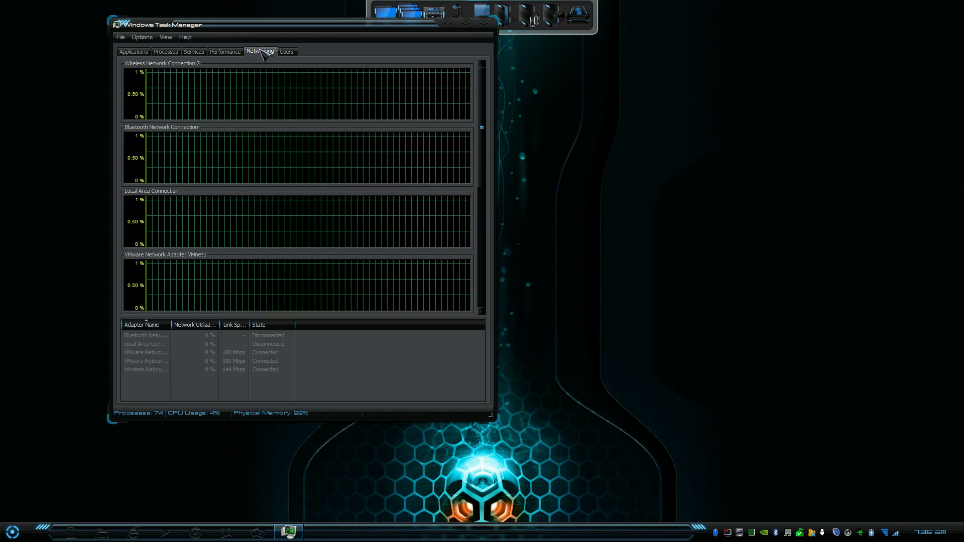
click(194, 52)
click(166, 52)
click(133, 52)
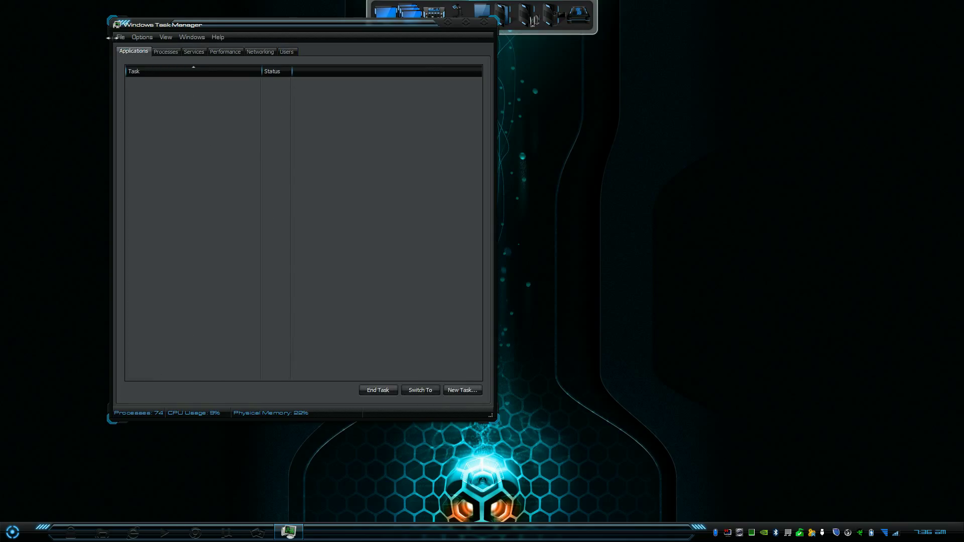
click(120, 37)
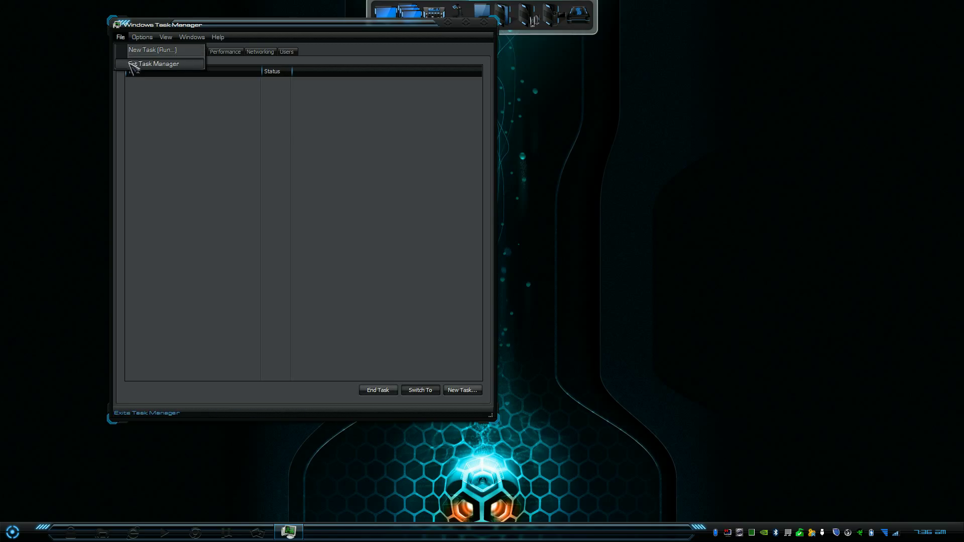
click(131, 64)
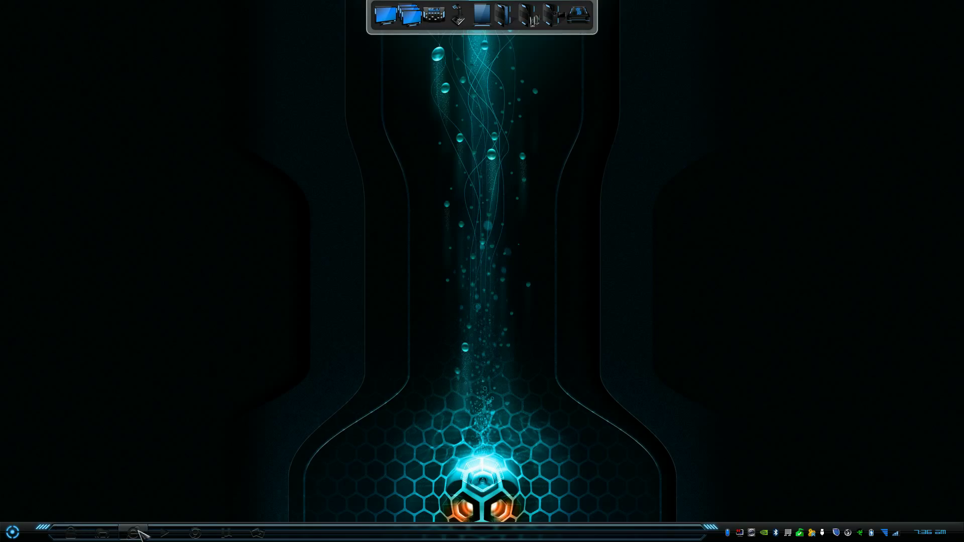
click(13, 531)
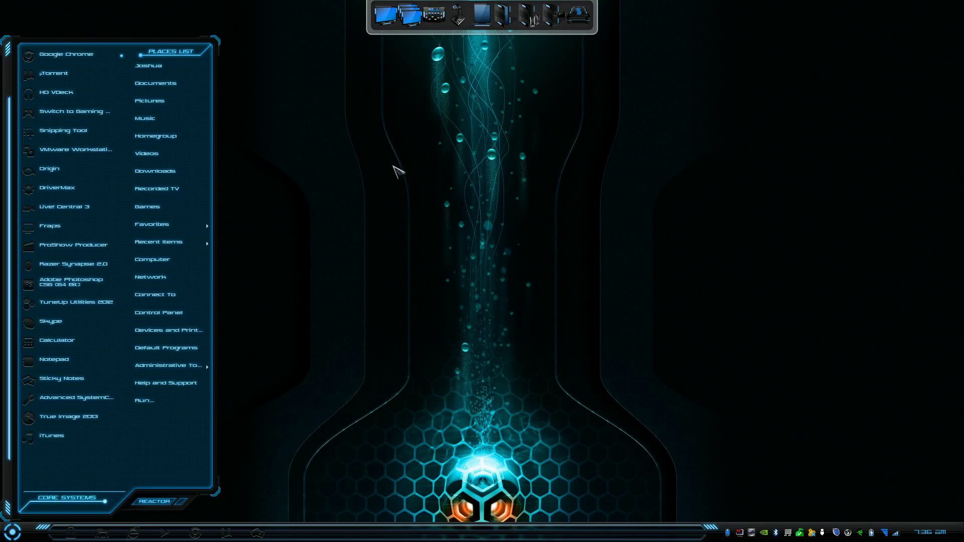
click(338, 388)
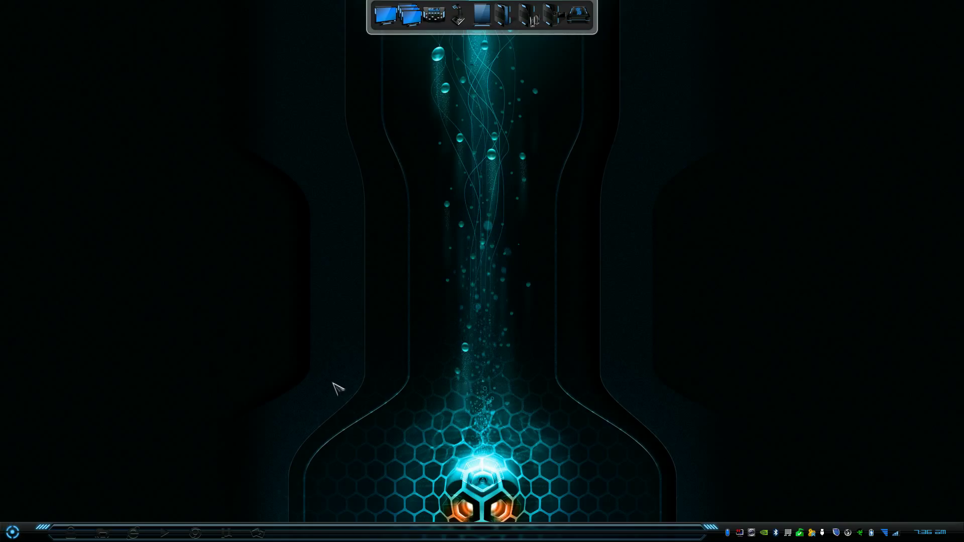